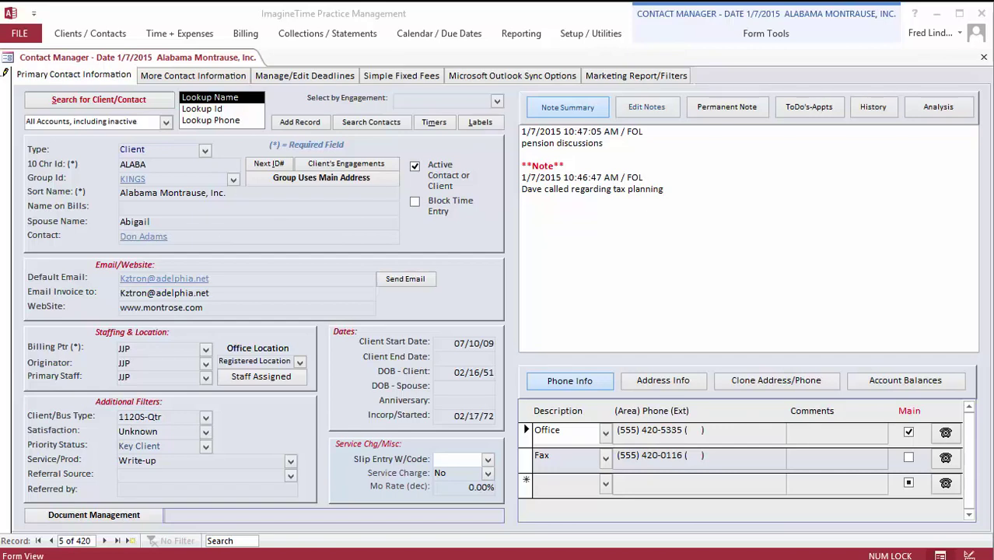
# - Review the ImagineTime Lite command set and its Setup / Utilities commands
pyautogui.hotkey('ctrl', 'Tab')
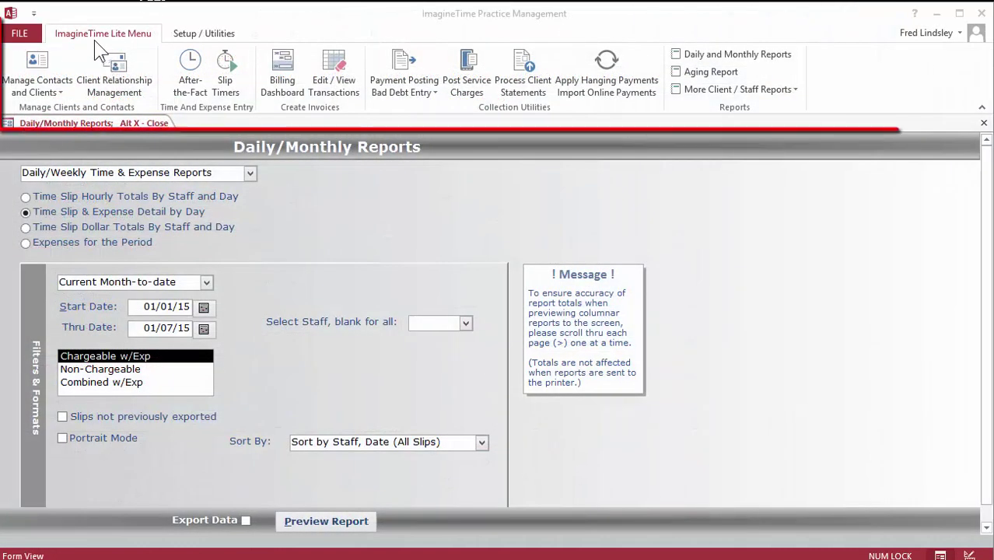
pyautogui.click(194, 35)
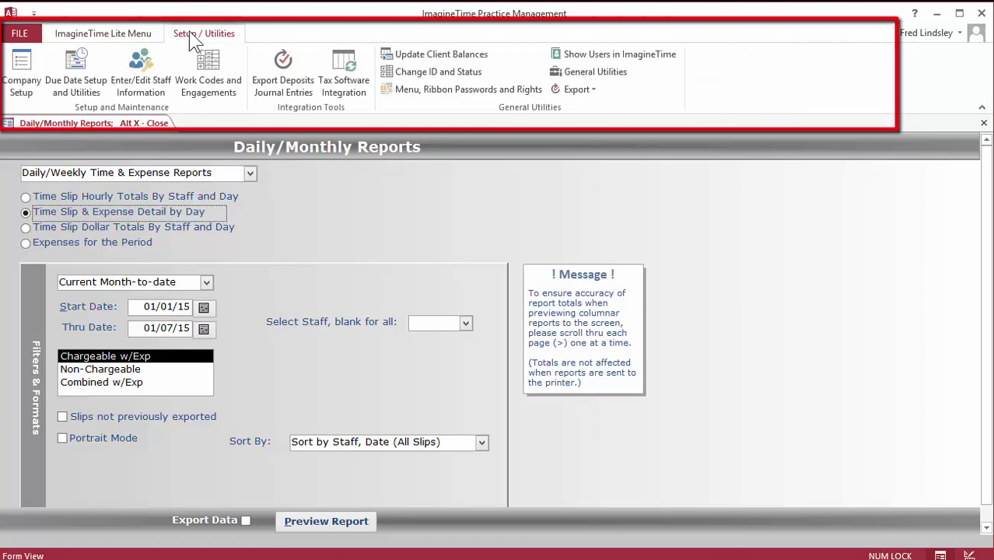
pyautogui.click(94, 35)
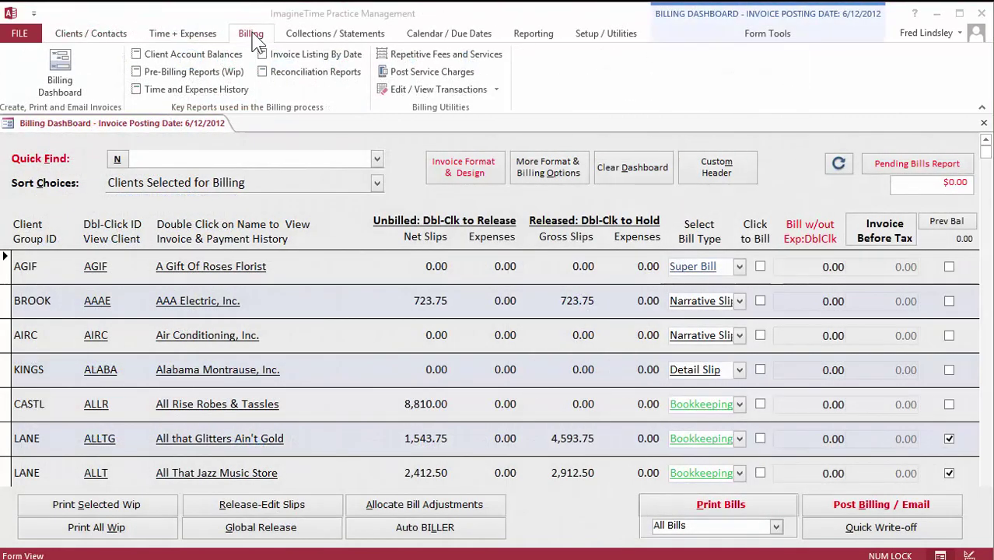
# - Review the full version's Collections / Statements, Setup / Utilities and Reporting commands from the Billing Dashboard
pyautogui.click(307, 36)
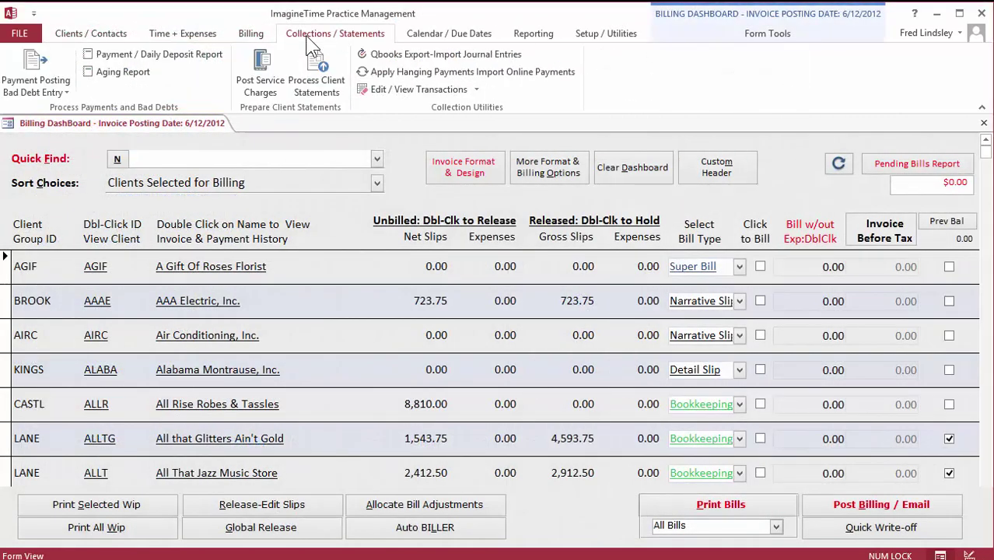
pyautogui.click(590, 38)
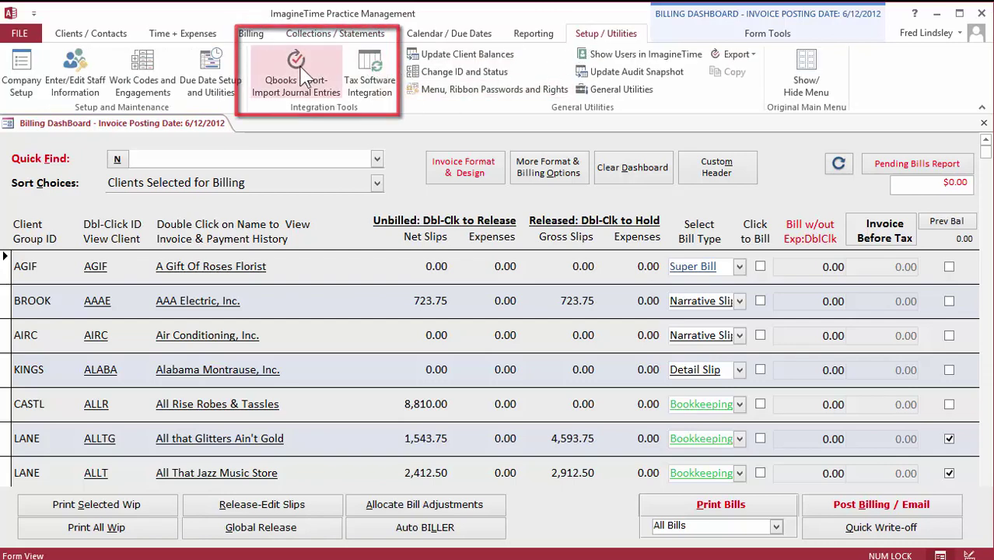
pyautogui.click(532, 35)
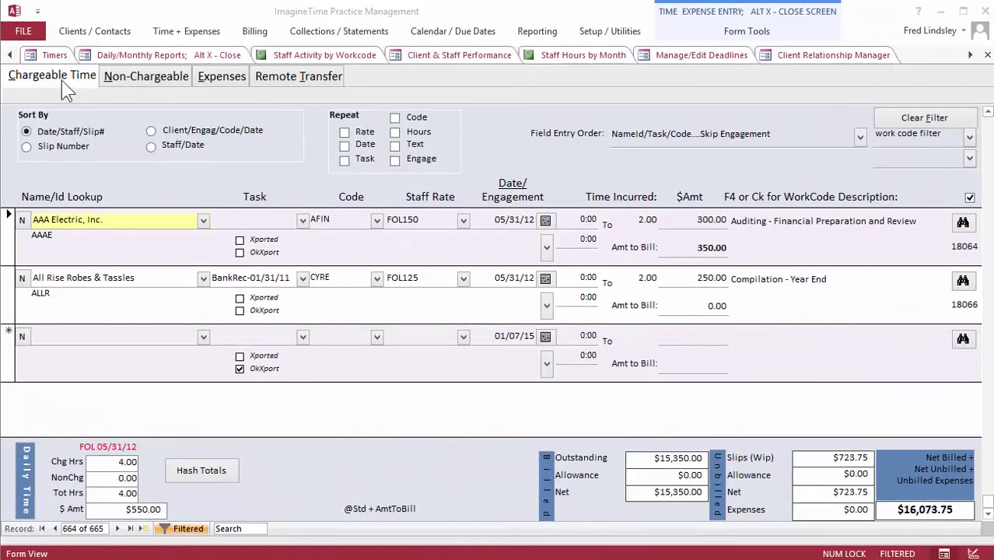
# - Look through the time entry screen, the timers and the Daily/Monthly Reports options
pyautogui.click(43, 293)
pyautogui.click(53, 55)
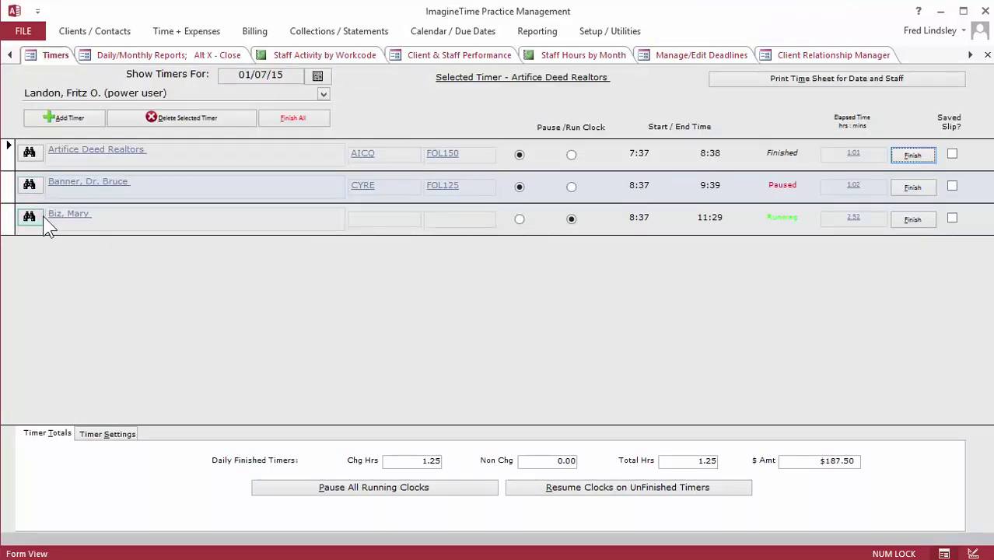
pyautogui.click(133, 56)
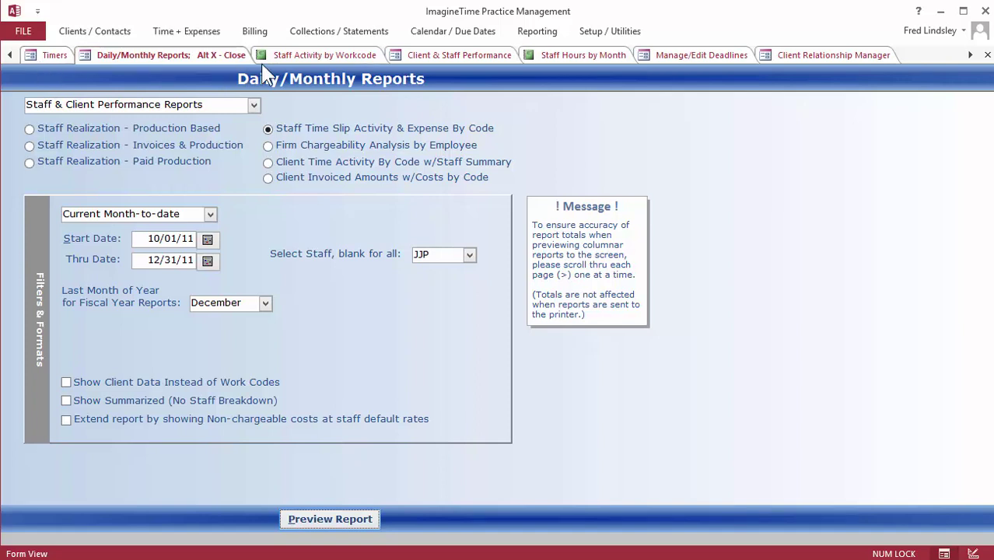
# - Review the Billing, Collections / Statements and Reporting commands above the Daily/Monthly Reports form, and collapse the command display
pyautogui.click(255, 33)
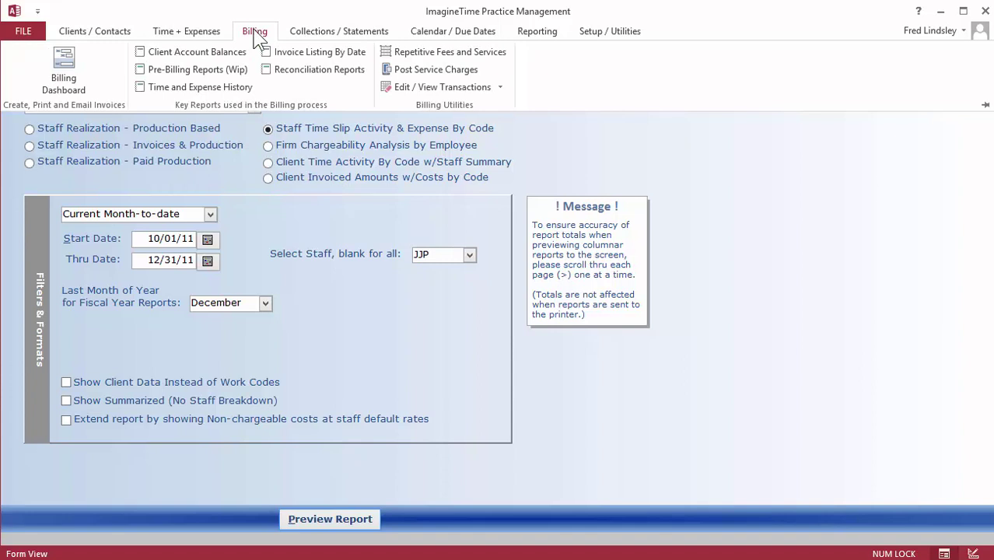
pyautogui.click(304, 37)
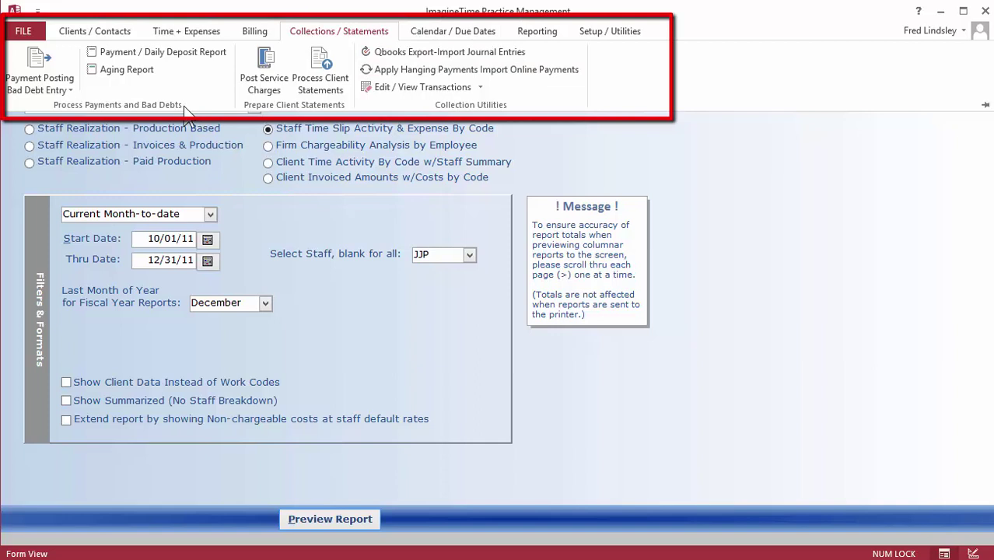
pyautogui.click(525, 34)
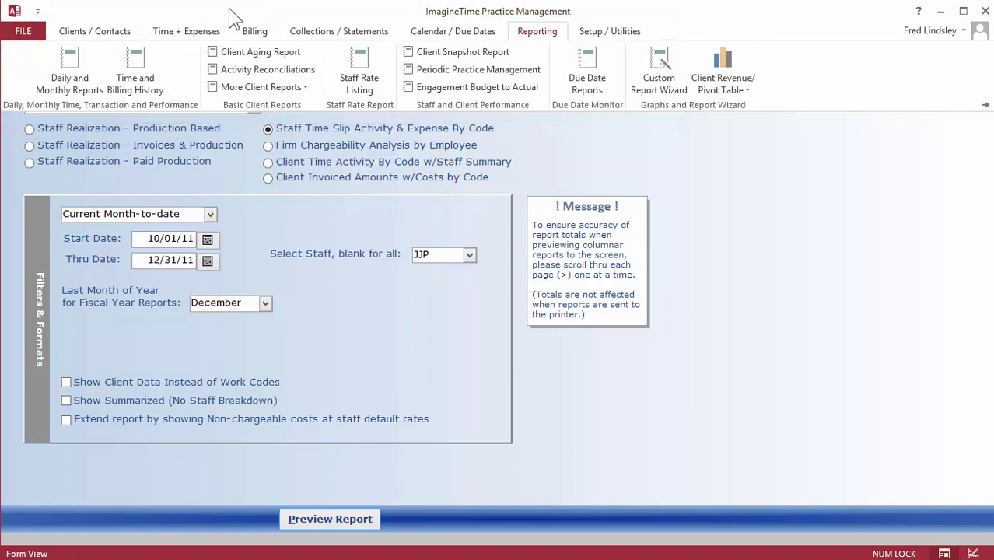
pyautogui.click(526, 34)
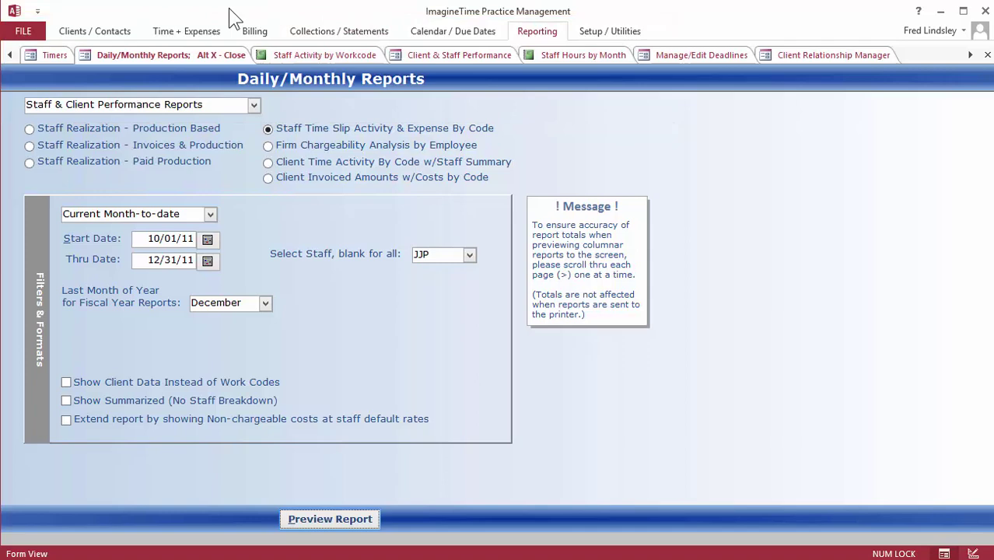
# - Examine the Staff Activity by Workcode report with the command area collapsed, and bring up the Staff Hours by Month report
pyautogui.click(281, 53)
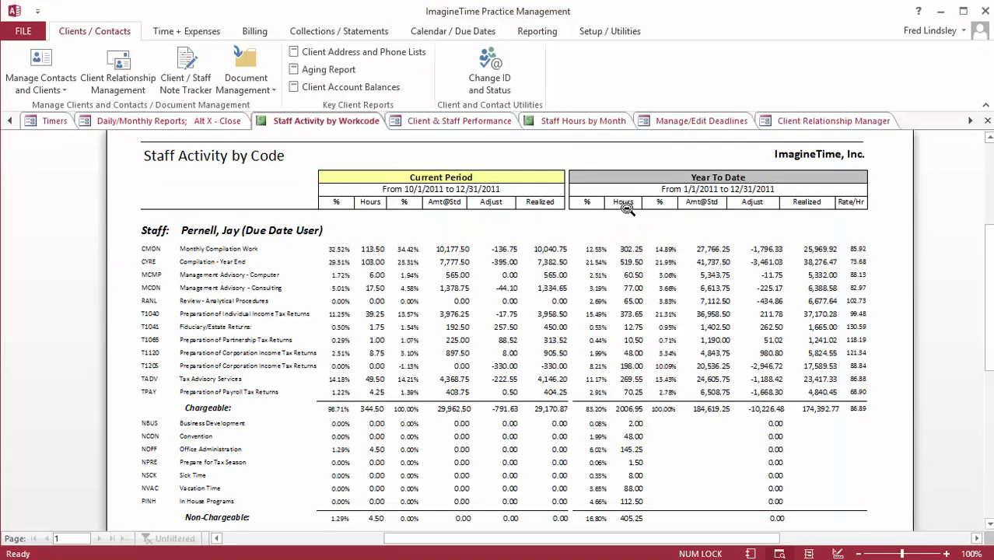
pyautogui.click(986, 104)
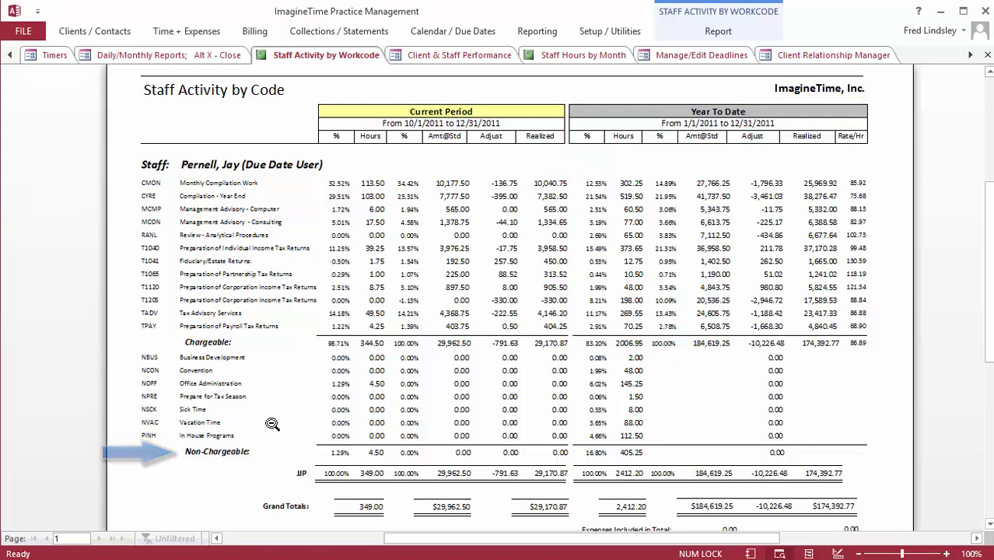
pyautogui.click(611, 58)
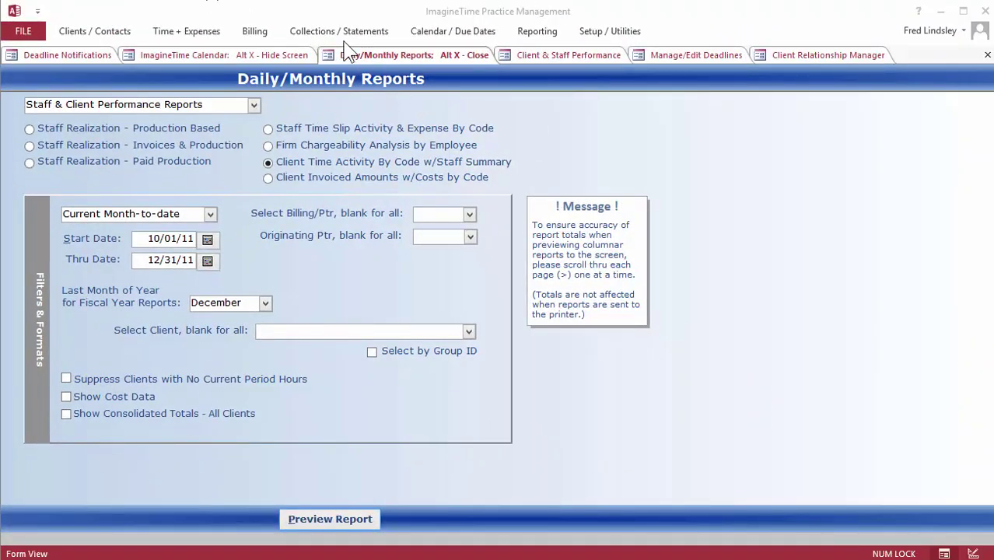
# - Look at the integration tools for Qbooks journal entry export-import and tax software
pyautogui.click(634, 32)
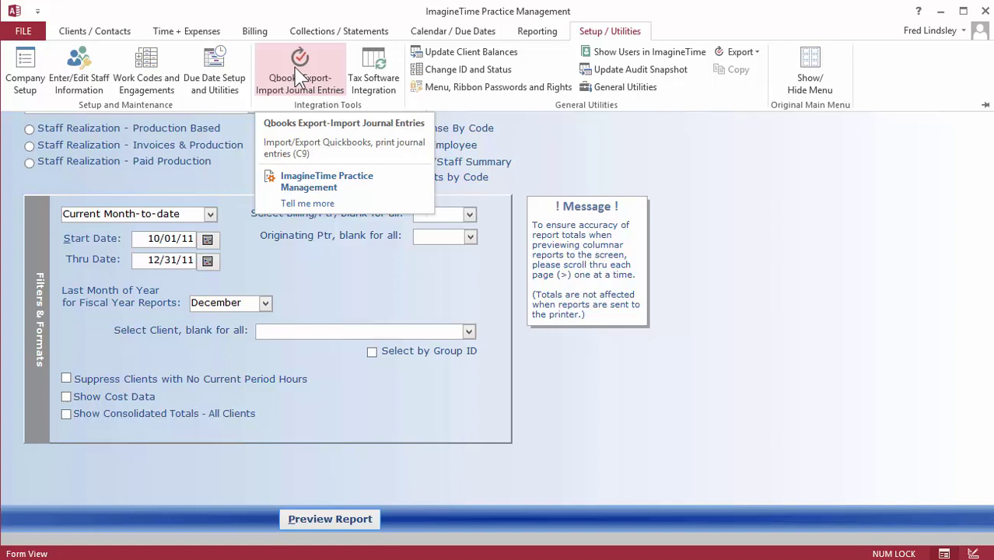
pyautogui.click(373, 76)
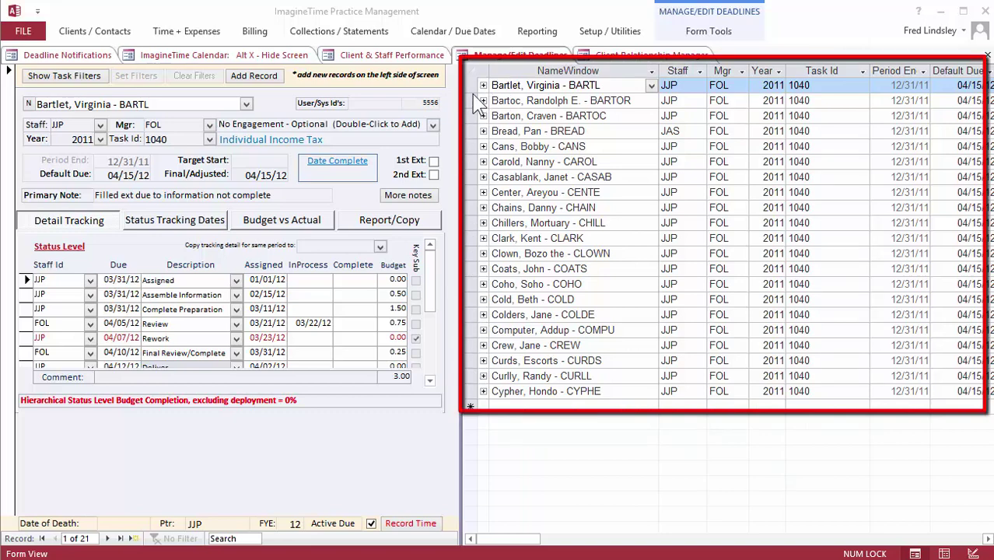
# - Examine the list of 1040 deadlines and the deadline notifications assigned to FOL, including those due today and past due
pyautogui.moveTo(472, 86); pyautogui.dragTo(468, 405)
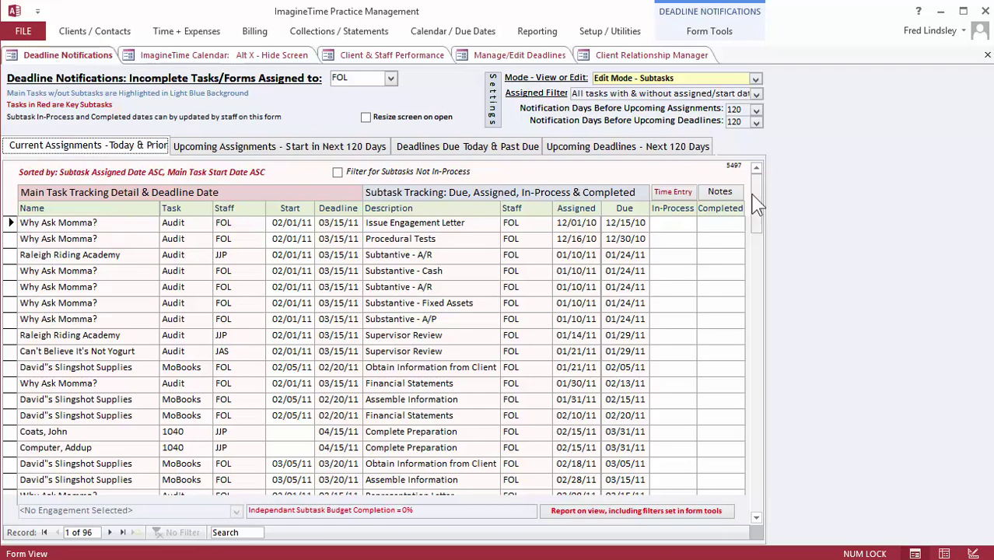
pyautogui.moveTo(758, 203); pyautogui.dragTo(735, 197)
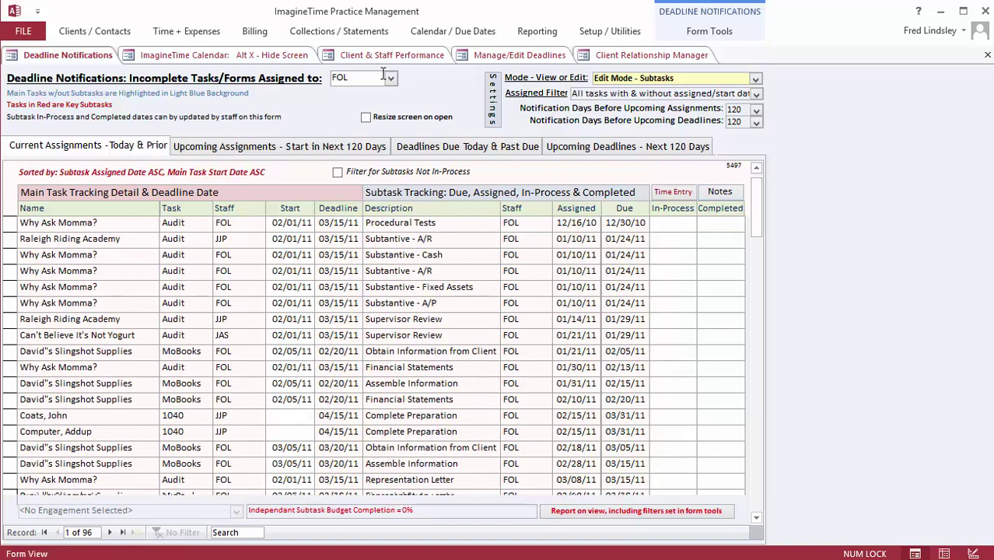
pyautogui.click(442, 145)
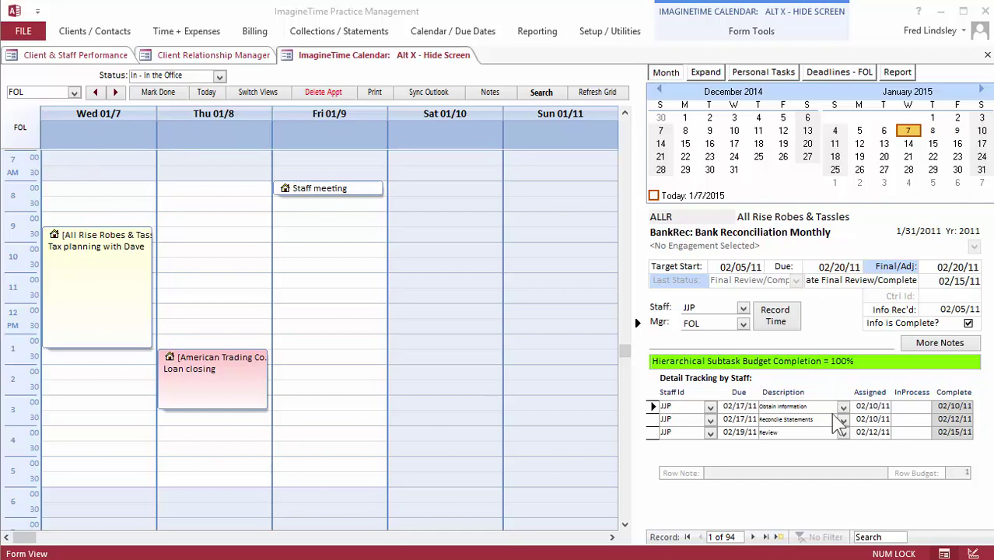
# - View FOL's deadlines beside the calendar in datasheet form, and advance the all-staff daily schedule by one day
pyautogui.click(839, 75)
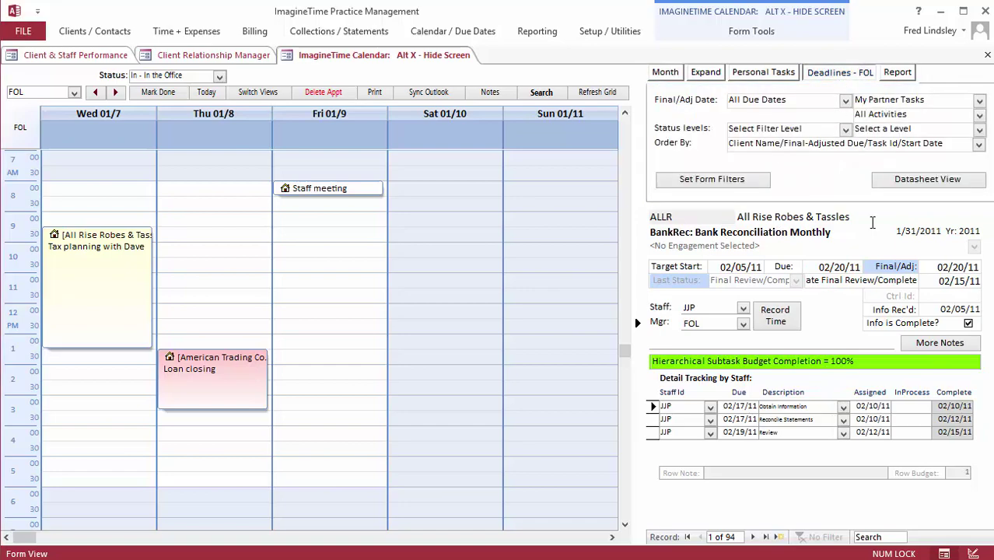
pyautogui.click(927, 180)
pyautogui.moveTo(990, 248); pyautogui.dragTo(985, 217)
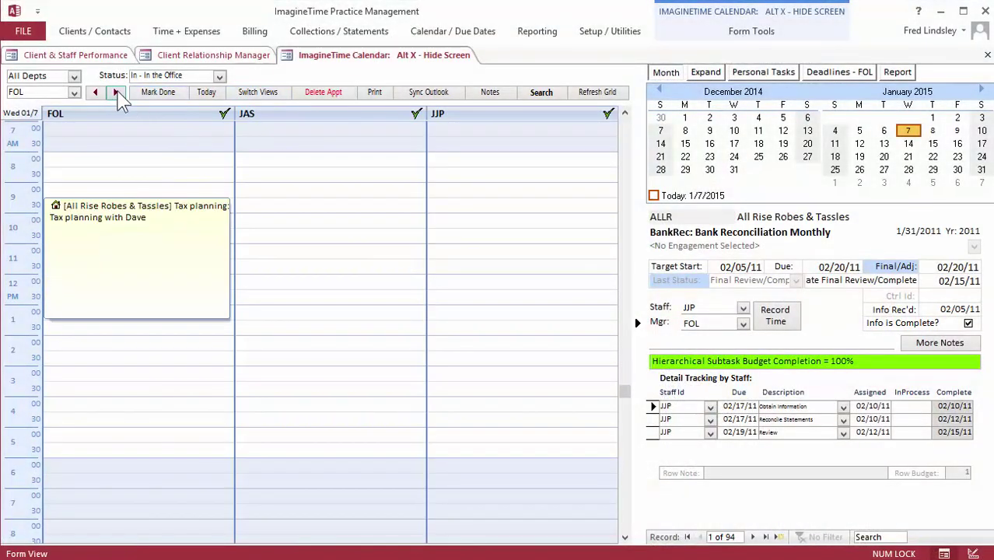
pyautogui.click(115, 92)
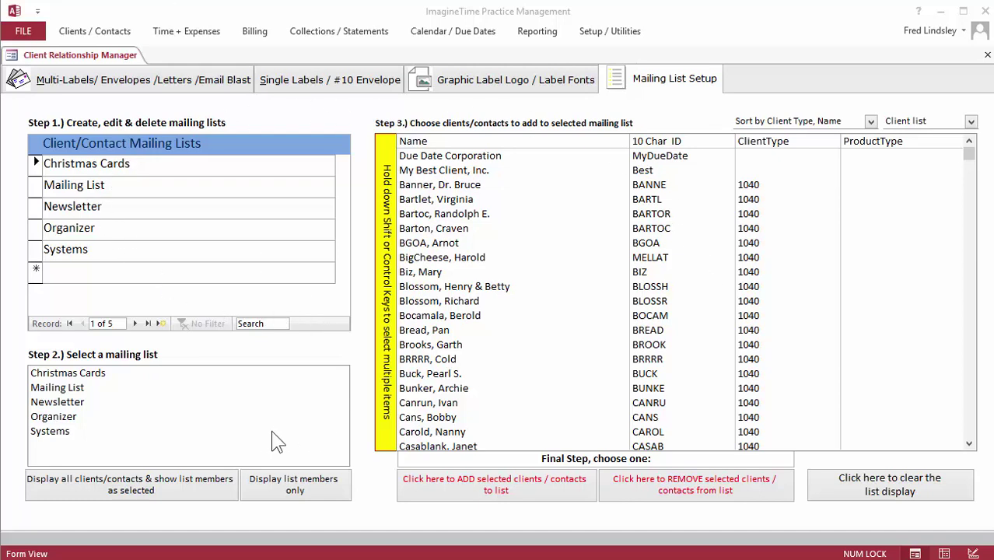
# - Look through the Client Relationship Manager's CRM output options for labels, envelopes, letters and email blasts
pyautogui.click(120, 83)
pyautogui.click(352, 131)
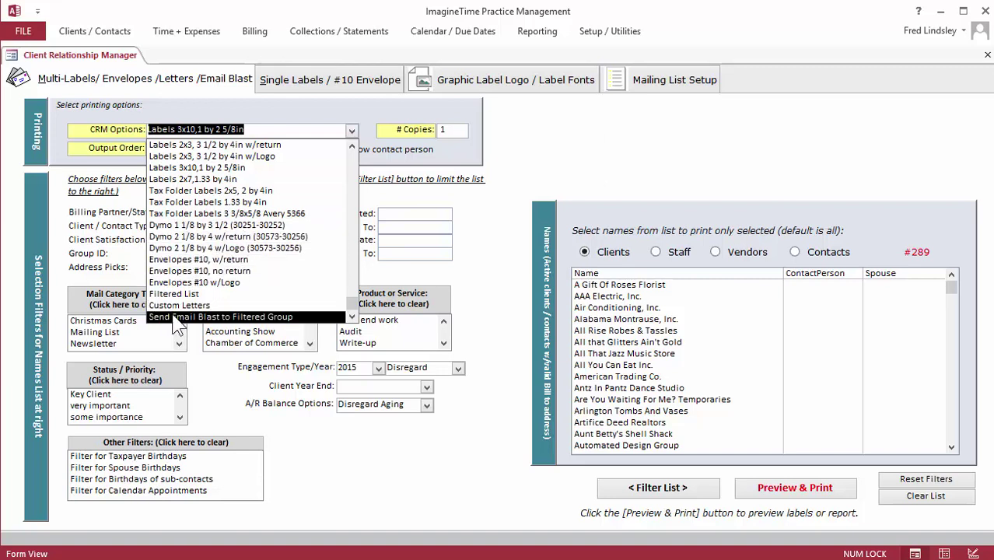
pyautogui.click(470, 199)
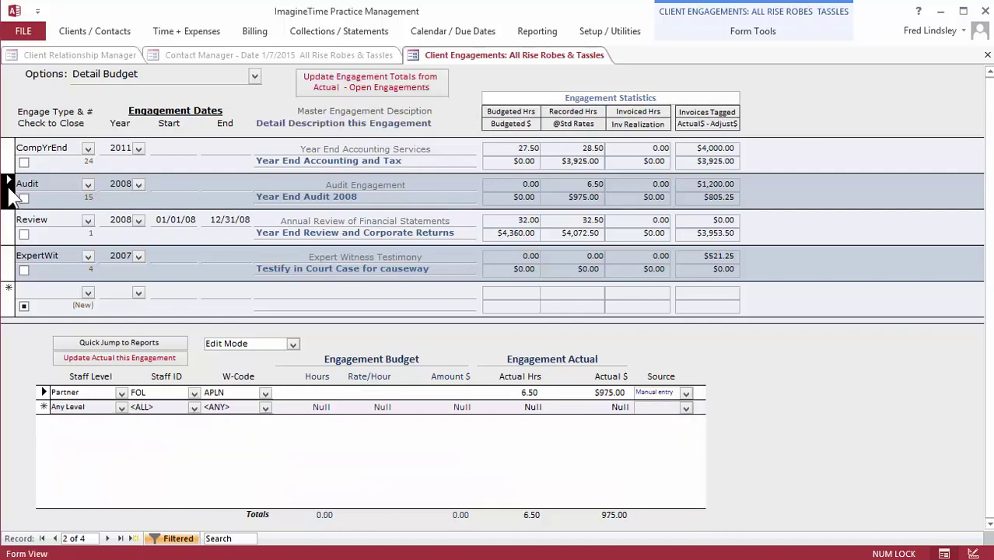
# - Examine the staff budget and actual detail of the 2008 Audit engagement for All Rise Robes & Tassles
pyautogui.moveTo(43, 391); pyautogui.dragTo(35, 498)
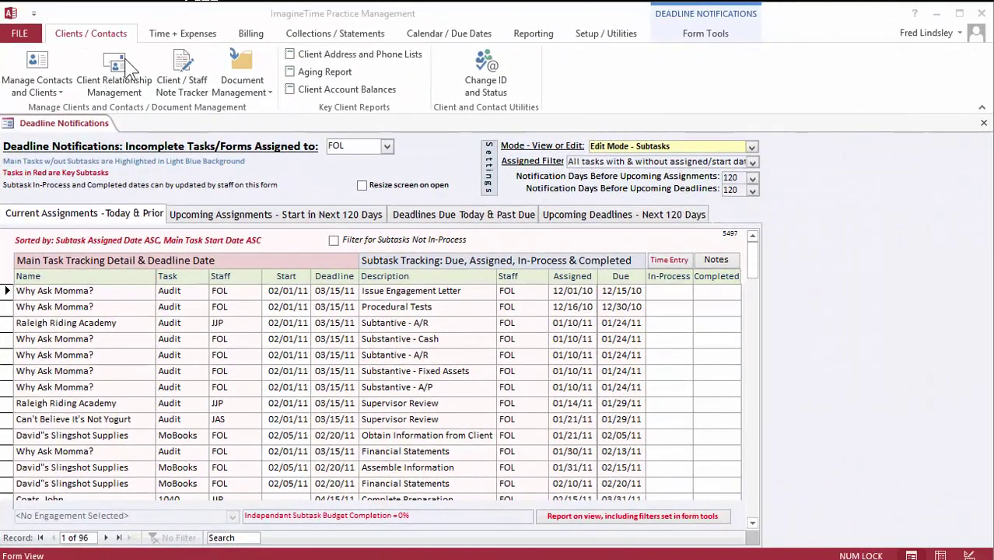
# - Review every command group from Time + Expenses through Form Tools, and return to the Clients / Contacts commands
pyautogui.click(176, 35)
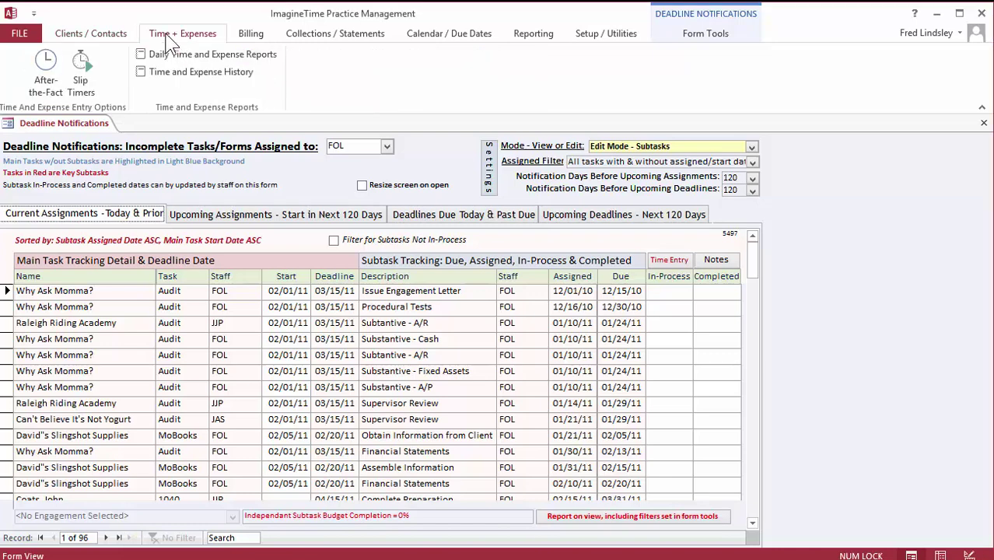
pyautogui.click(252, 37)
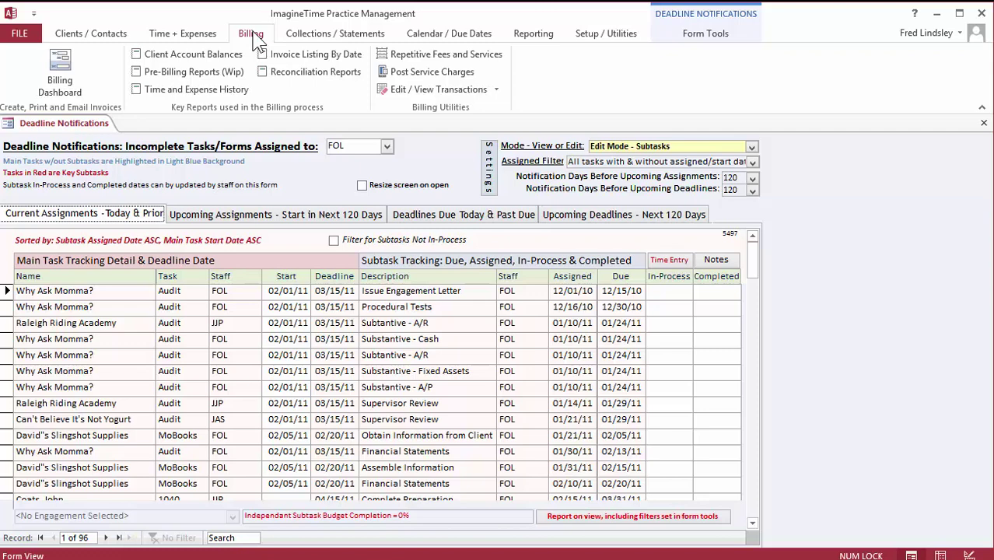
pyautogui.click(330, 39)
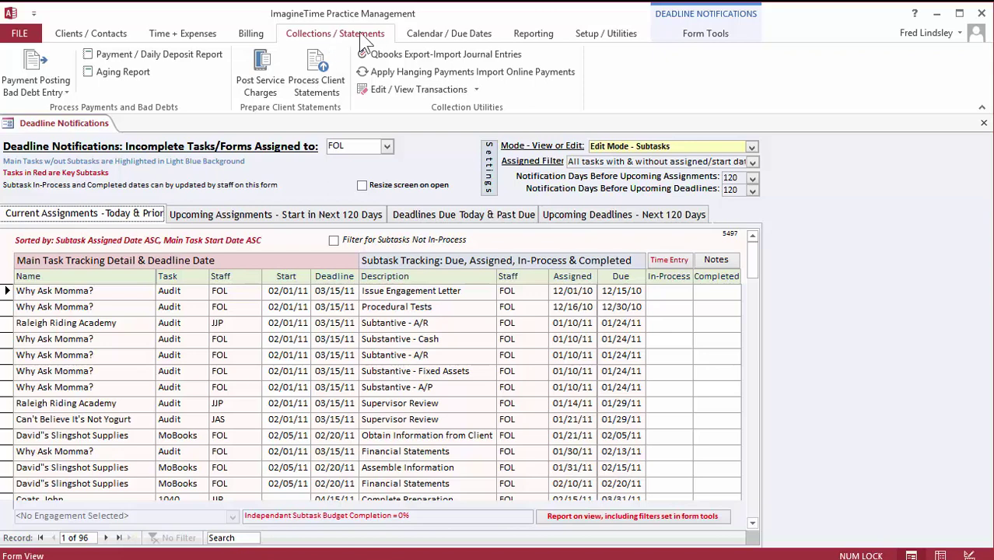
pyautogui.click(442, 40)
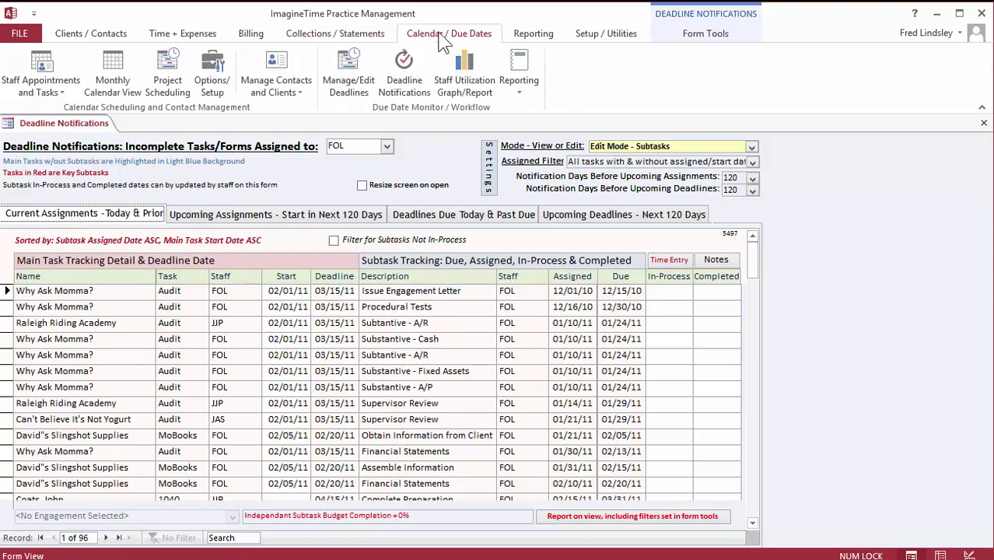
pyautogui.click(541, 38)
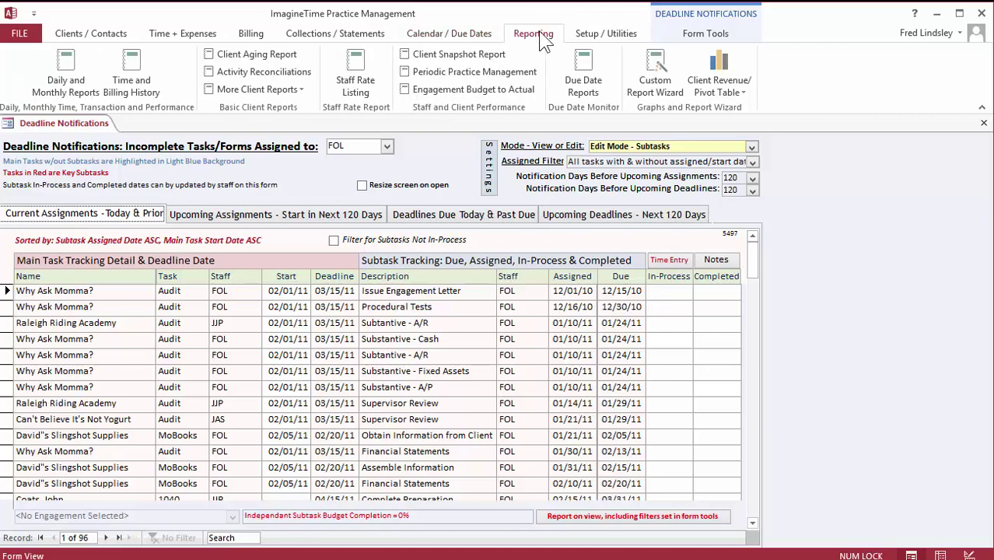
pyautogui.click(601, 35)
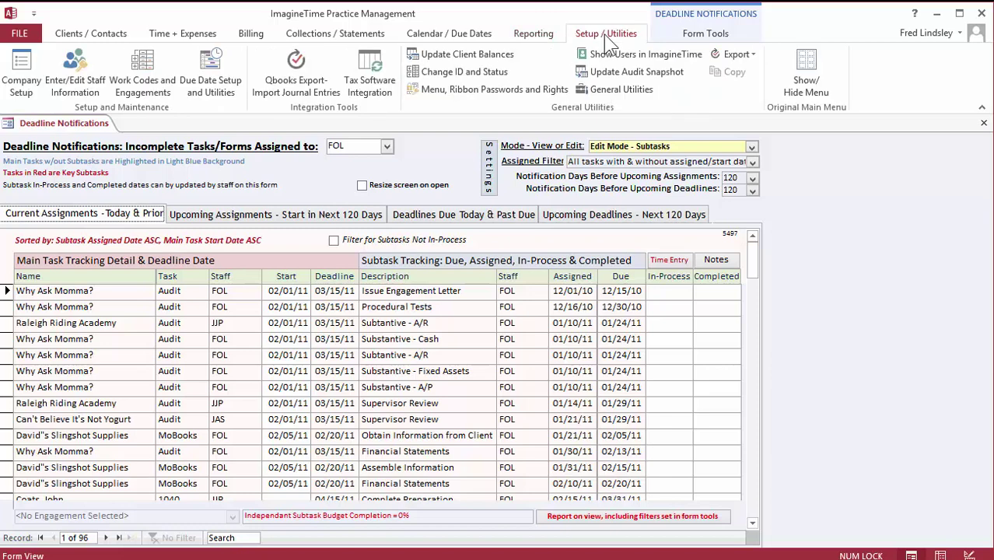
pyautogui.click(702, 39)
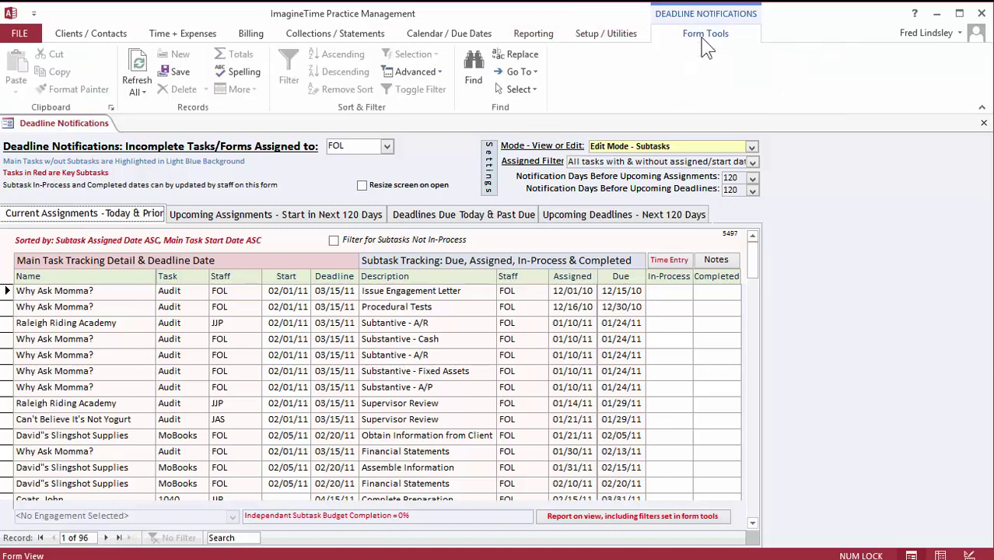
pyautogui.click(83, 35)
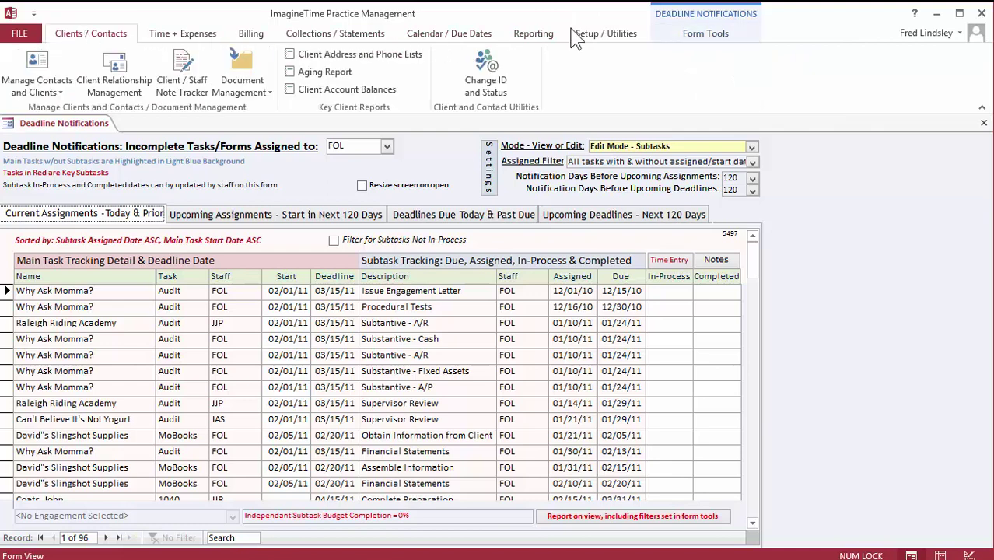